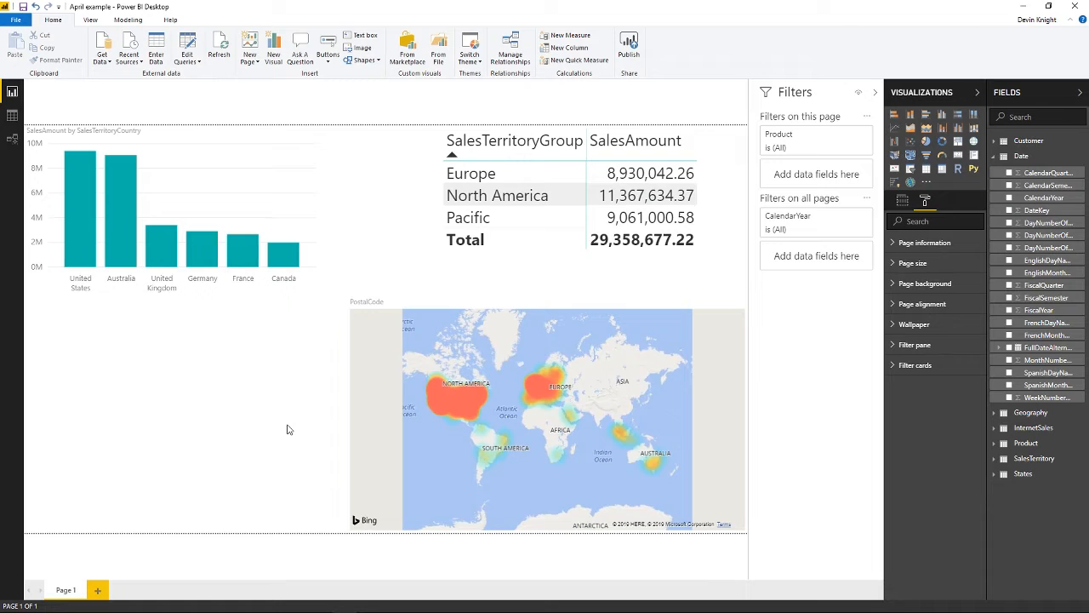
Select the SalesAmount by SalesTerritoryCountry column chart and open its Title formatting options
{"action": "left_click", "coordinate": [258, 212]}
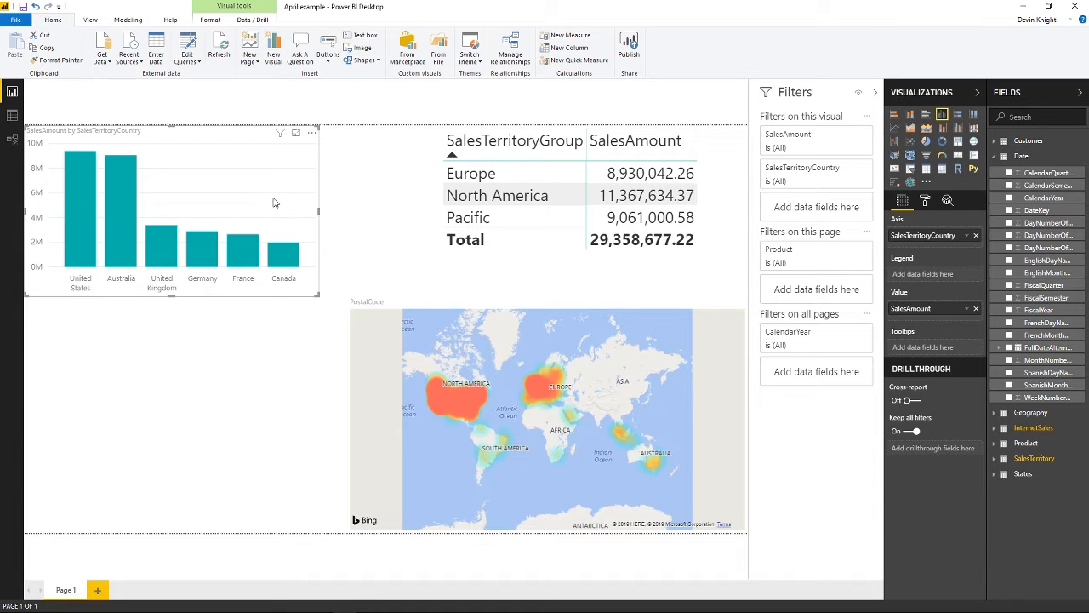
{"action": "left_click", "coordinate": [927, 203]}
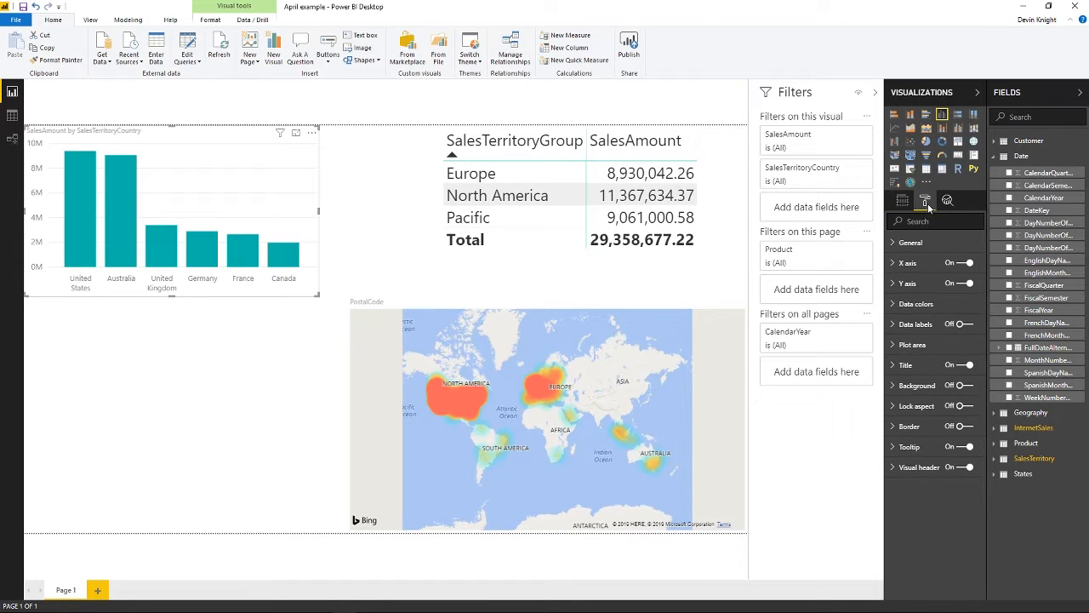
{"action": "left_click", "coordinate": [896, 366]}
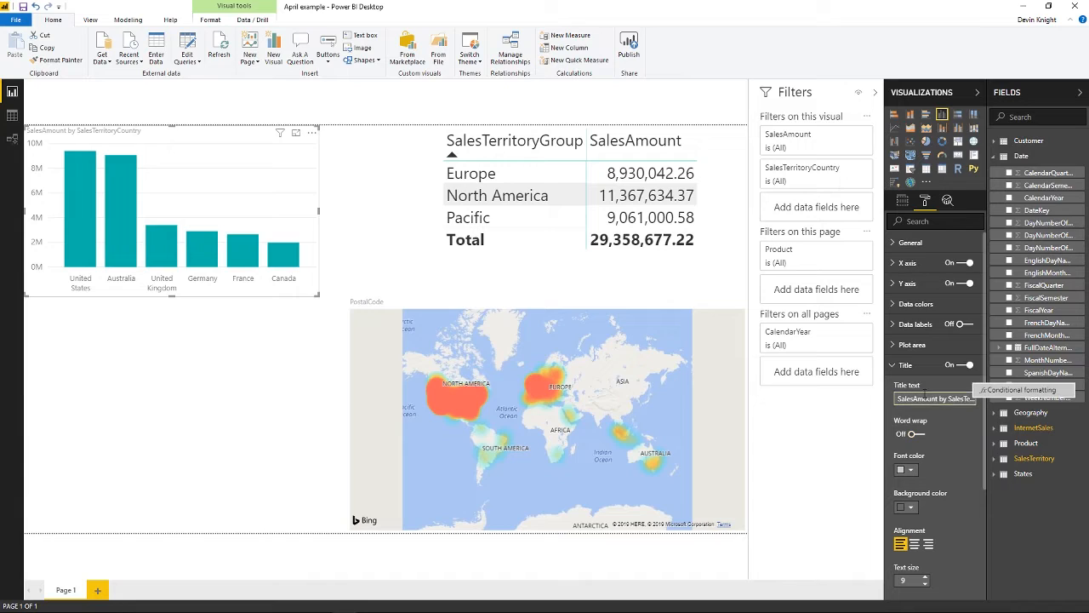
{"action": "left_click", "coordinate": [965, 440]}
{"action": "left_click", "coordinate": [914, 435]}
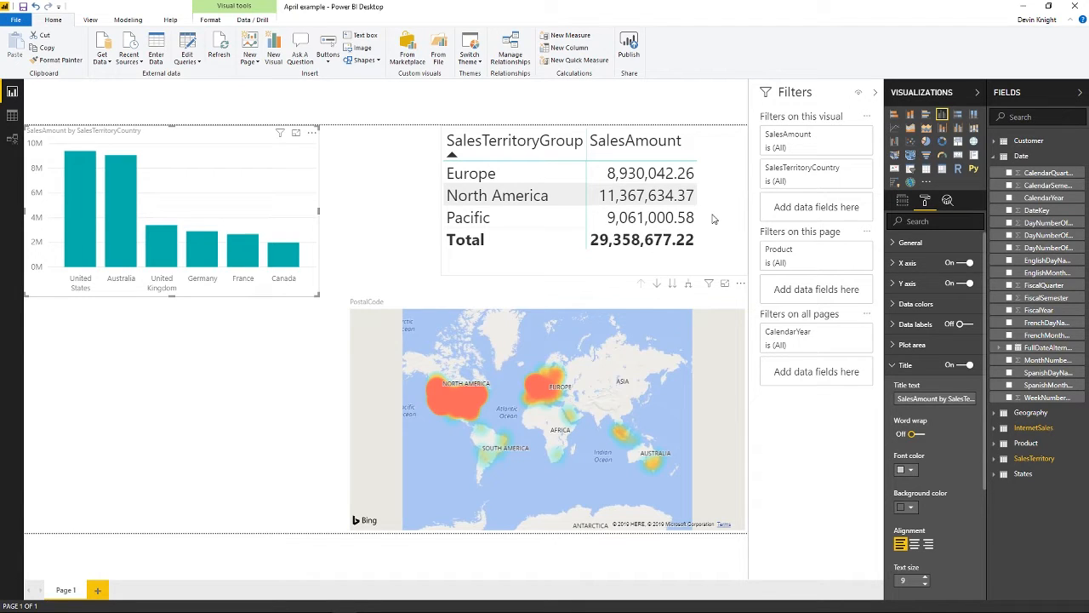
Base the column chart's title text on the field value of the SalesTerritory measure List of SalesTerritoryCountry values
{"action": "left_click", "coordinate": [992, 429]}
{"action": "left_click", "coordinate": [993, 429]}
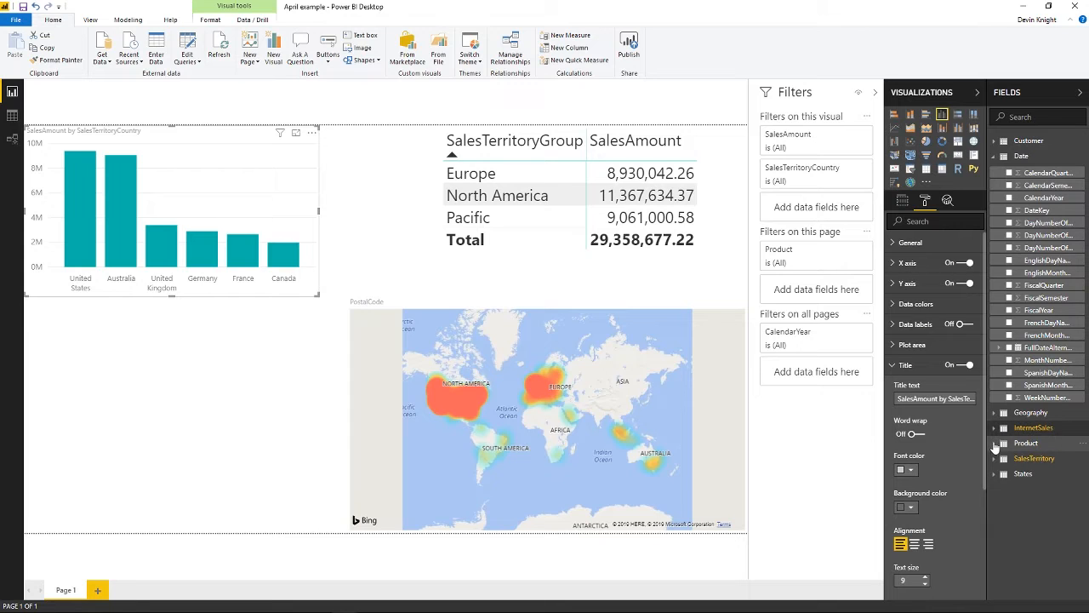
{"action": "left_click", "coordinate": [993, 458]}
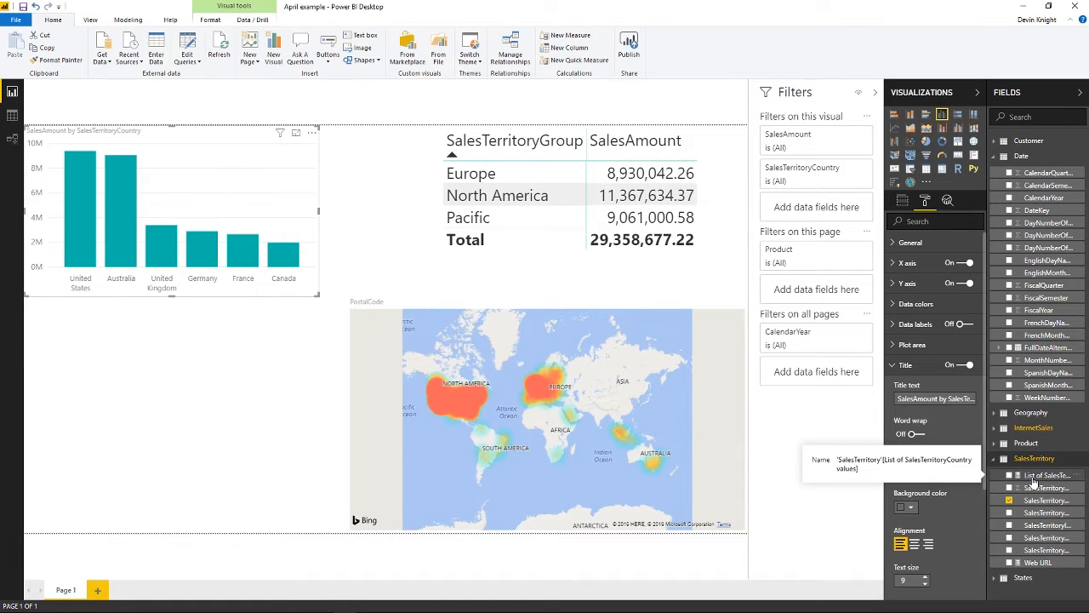
{"action": "left_click", "coordinate": [950, 400]}
{"action": "left_click", "coordinate": [973, 385]}
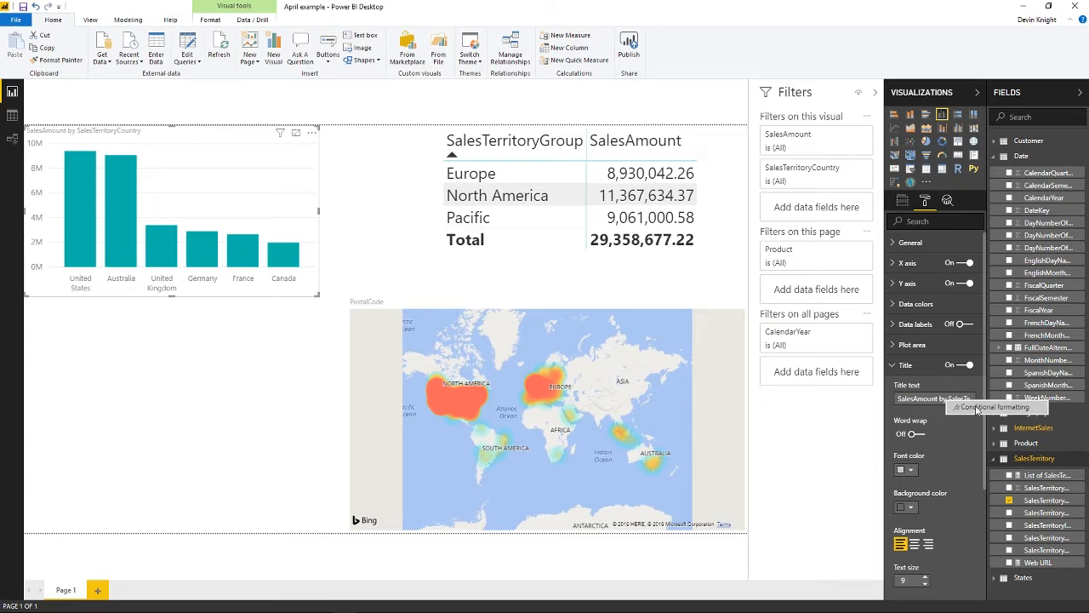
{"action": "left_click", "coordinate": [976, 405]}
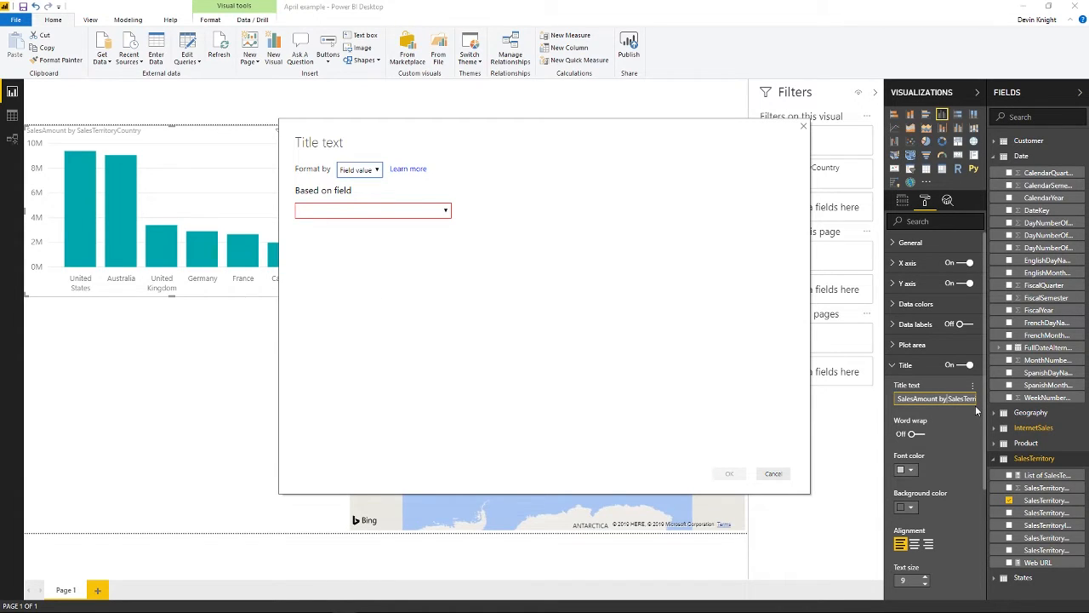
{"action": "left_click", "coordinate": [445, 212]}
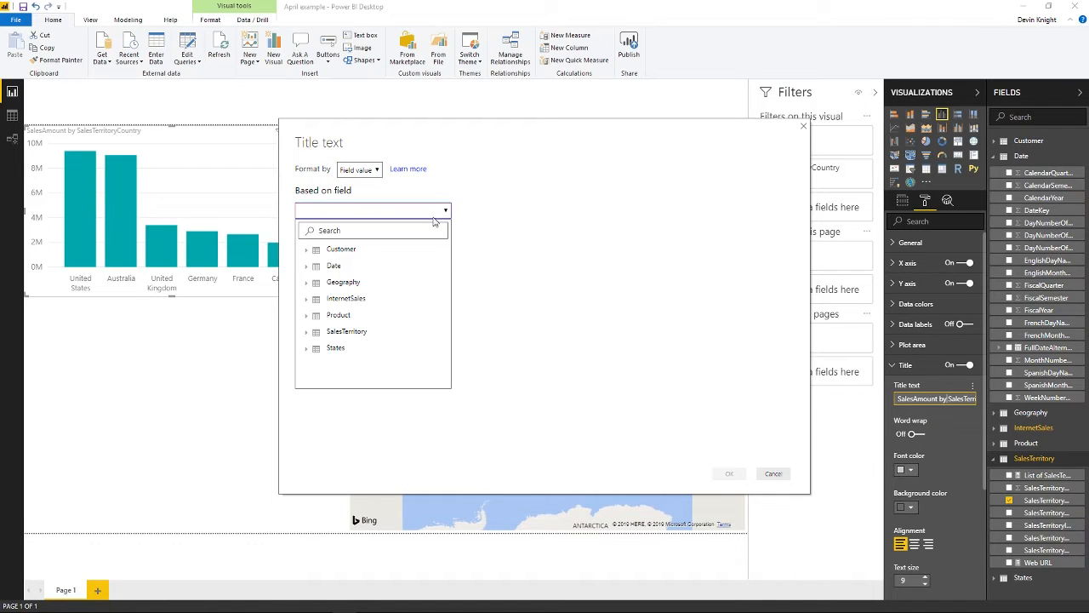
{"action": "left_click", "coordinate": [309, 336]}
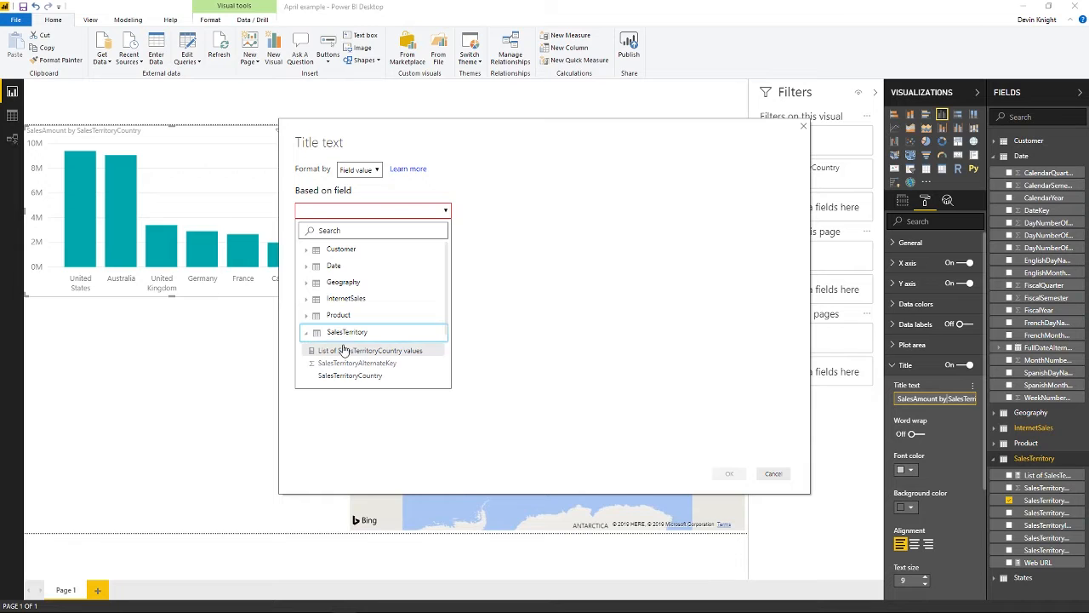
{"action": "left_click", "coordinate": [346, 351]}
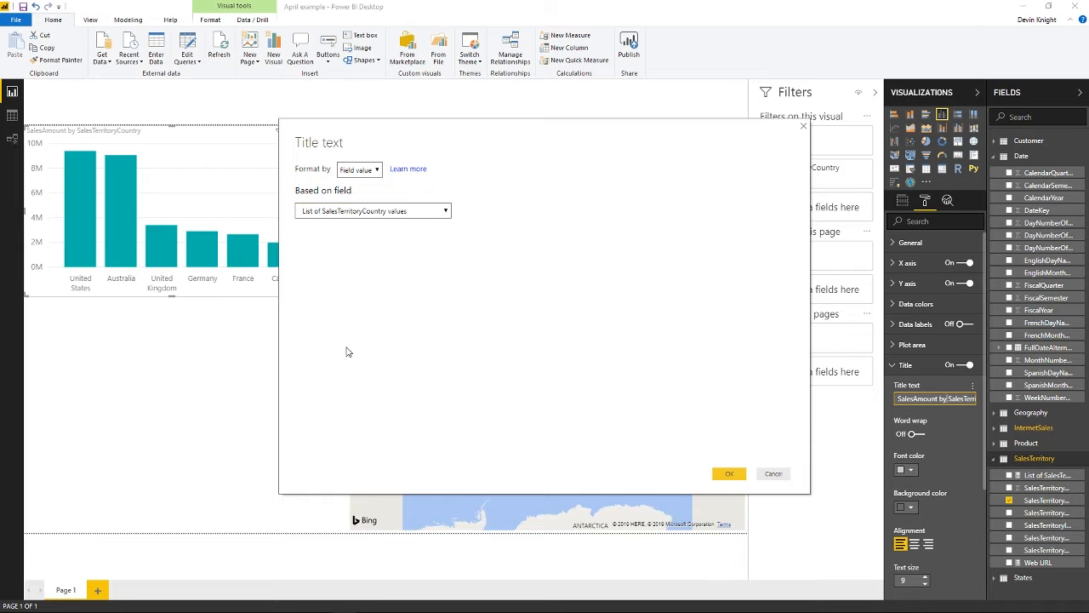
{"action": "left_click", "coordinate": [729, 473]}
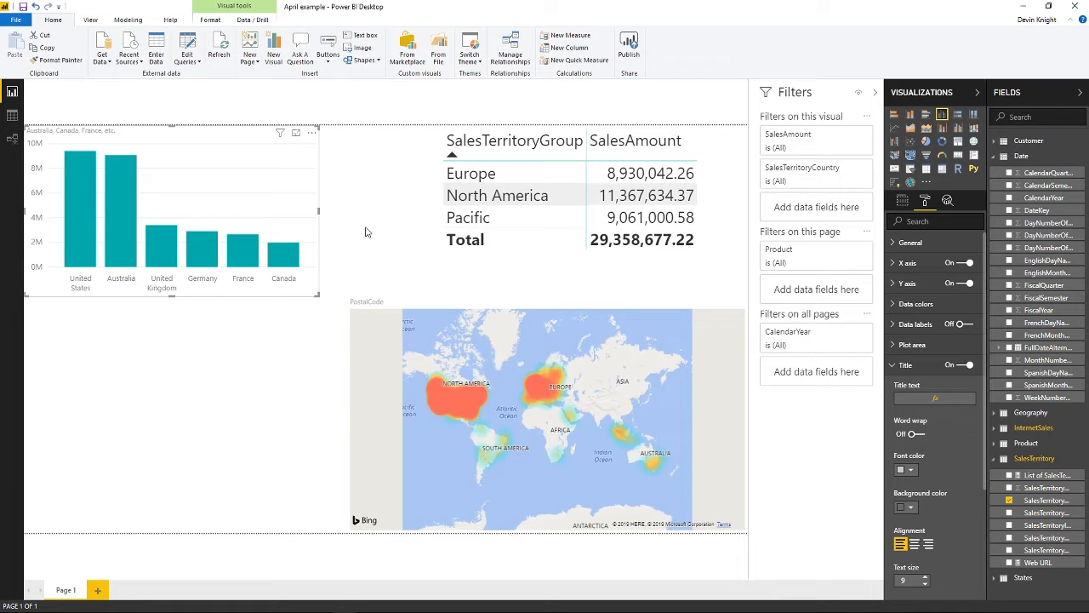
Edit the territory table's interactions so it filters the column chart instead of highlighting it, testing with the Europe row
{"action": "left_click", "coordinate": [481, 177]}
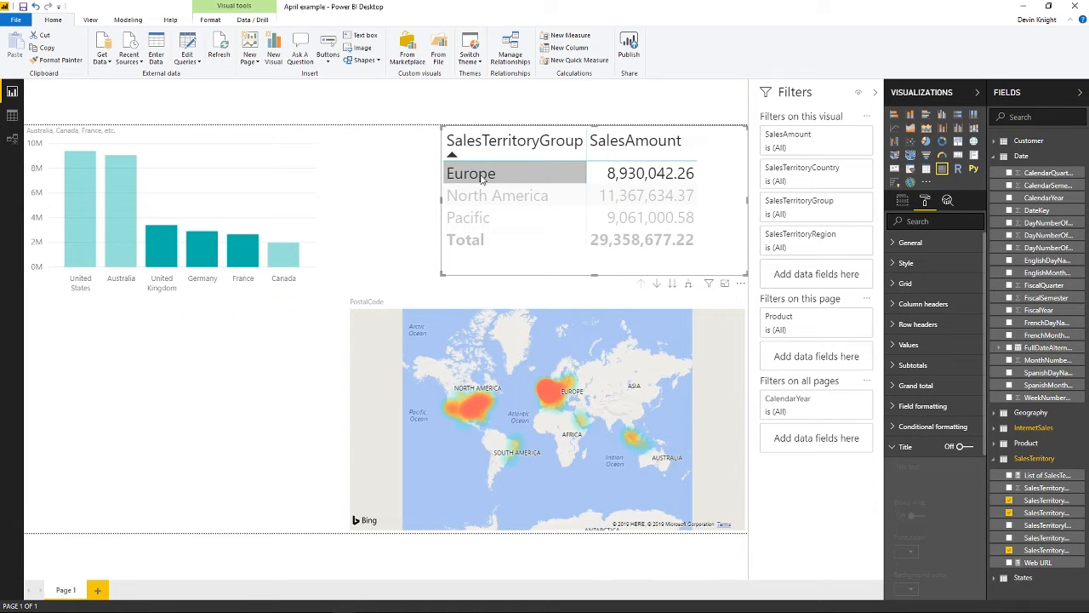
{"action": "left_click", "coordinate": [481, 176]}
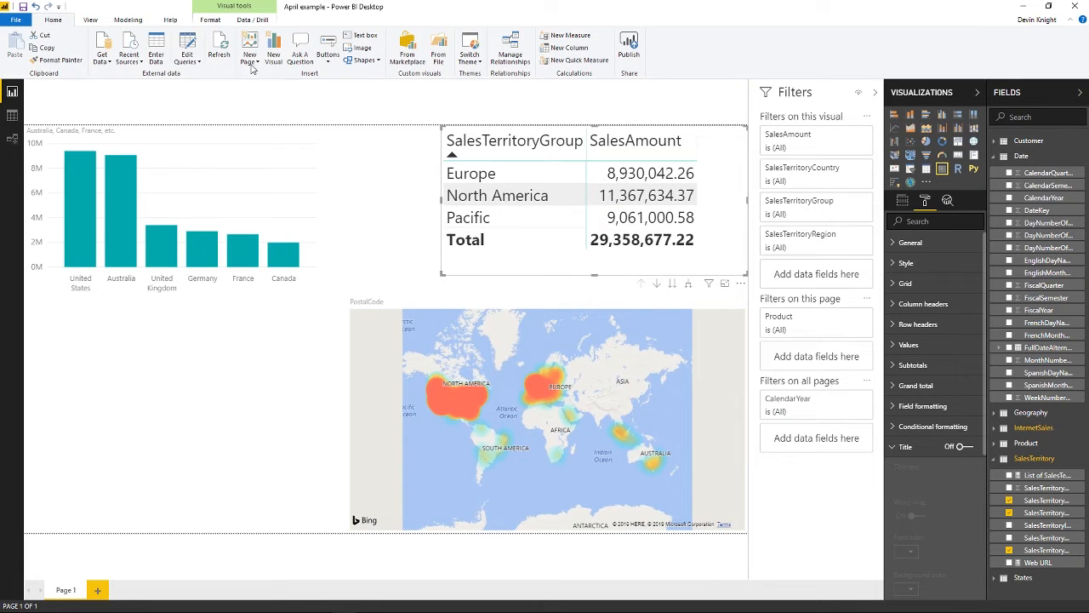
{"action": "left_click", "coordinate": [210, 20]}
{"action": "left_click", "coordinate": [21, 47]}
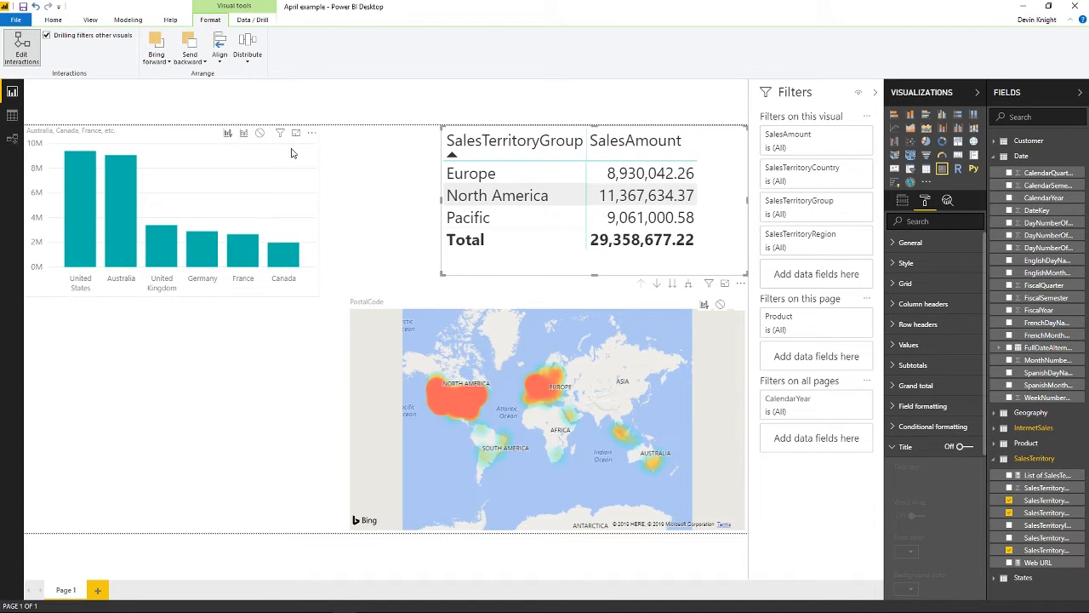
{"action": "left_click", "coordinate": [460, 177]}
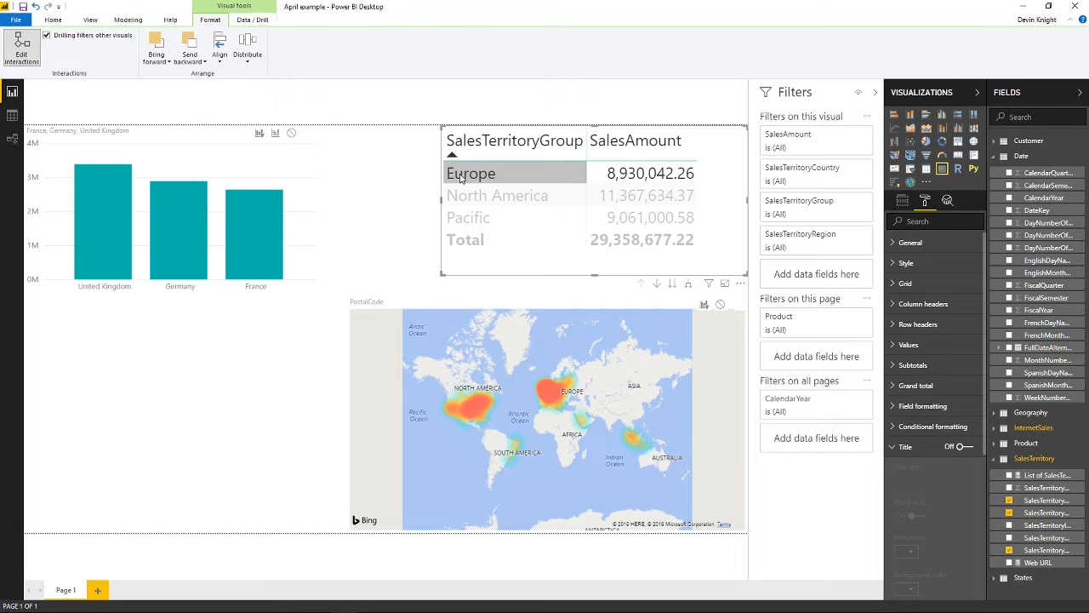
{"action": "left_click", "coordinate": [459, 177]}
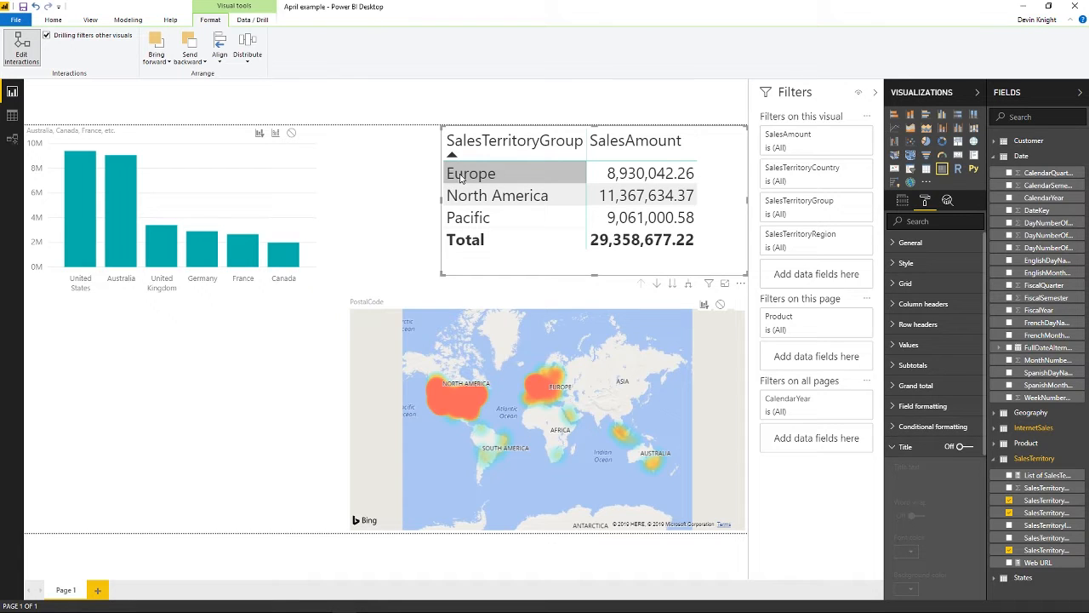
Insert the image ModernXP-73-Globe-icon.png and shrink it within the empty area below the column chart
{"action": "left_click", "coordinate": [246, 312]}
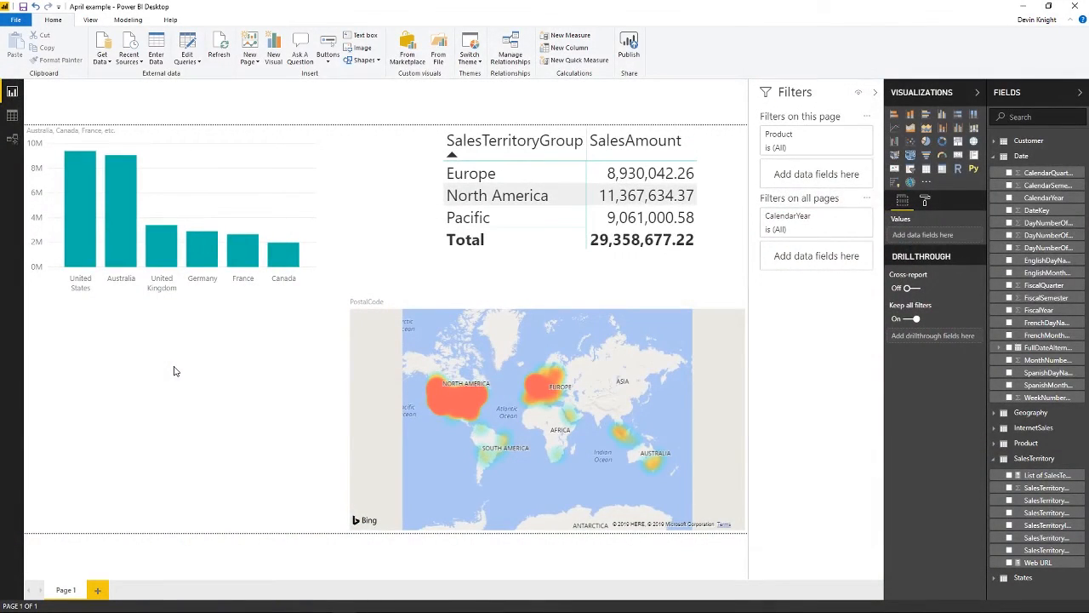
{"action": "left_click", "coordinate": [361, 49]}
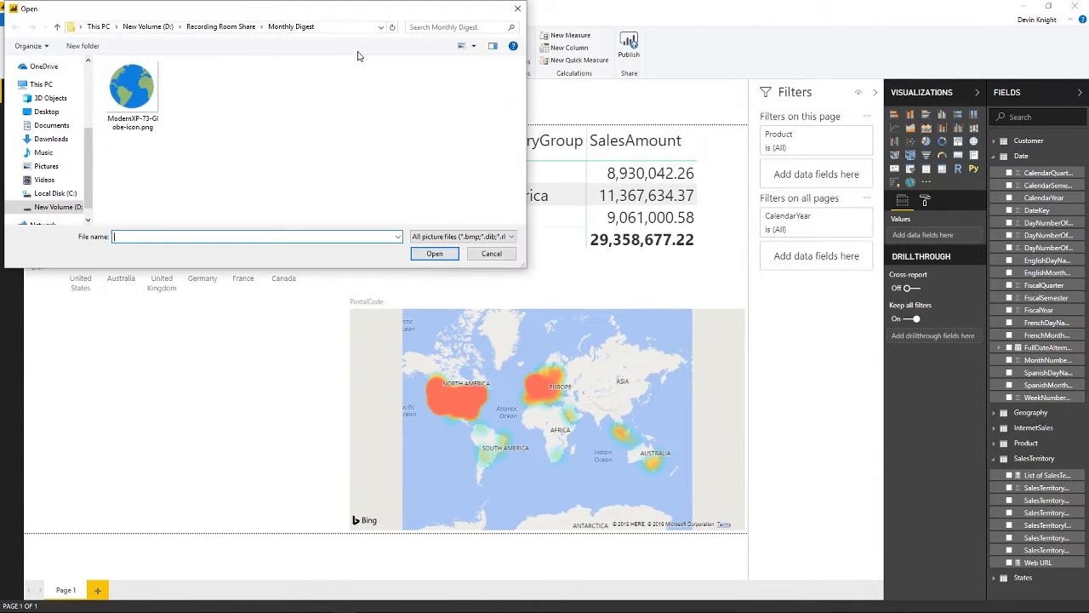
{"action": "left_click", "coordinate": [131, 91]}
{"action": "left_click", "coordinate": [430, 255]}
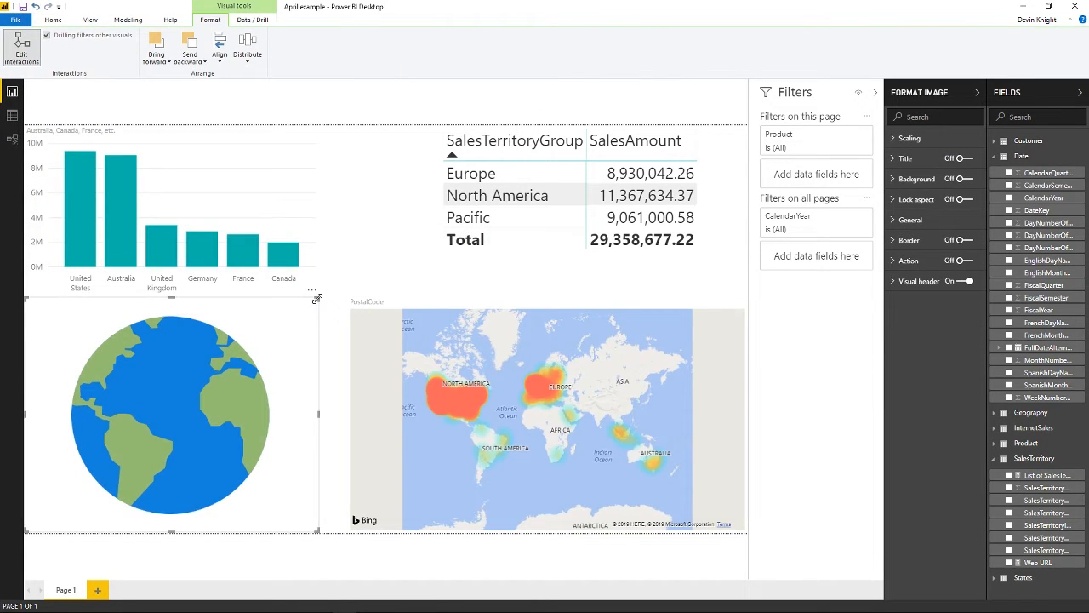
{"action": "left_click_drag", "start_coordinate": [317, 300], "coordinate": [252, 373]}
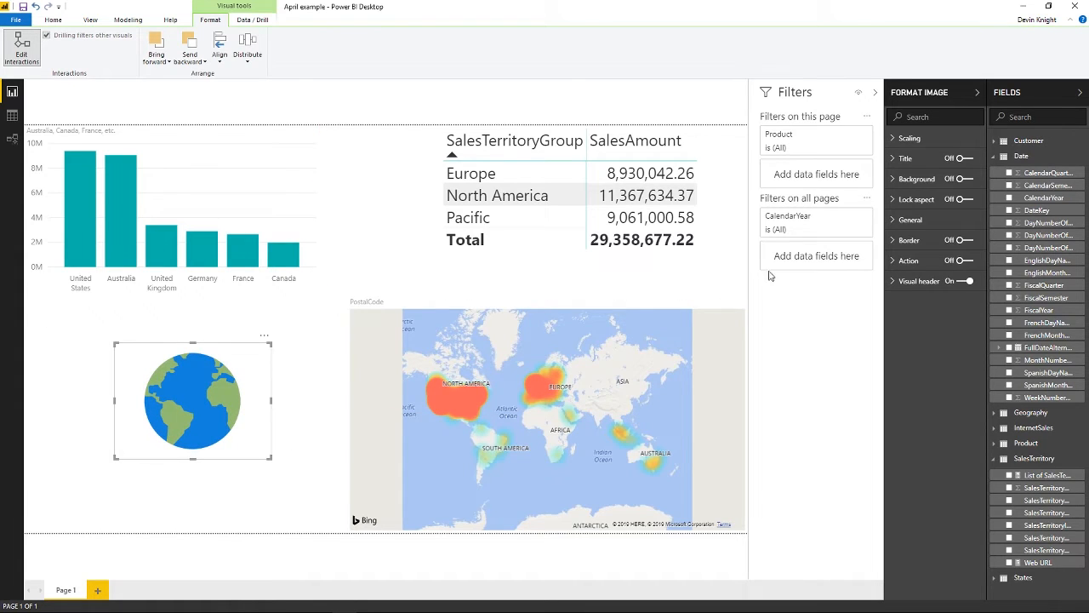
Turn on the globe image's Action and set its type to Web URL
{"action": "left_click", "coordinate": [895, 264]}
{"action": "left_click", "coordinate": [967, 262]}
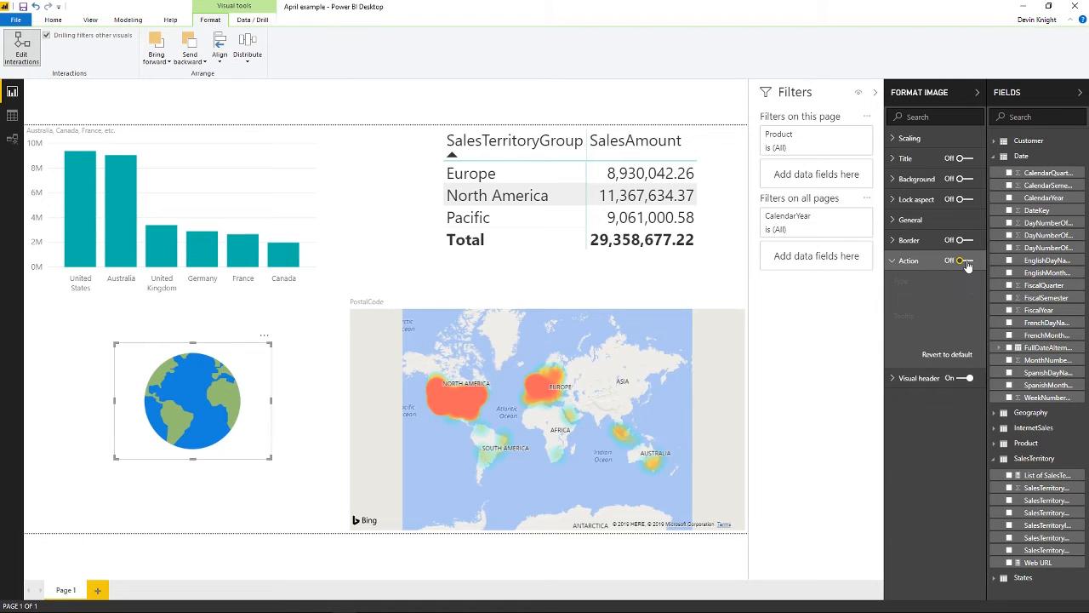
{"action": "left_click", "coordinate": [956, 298]}
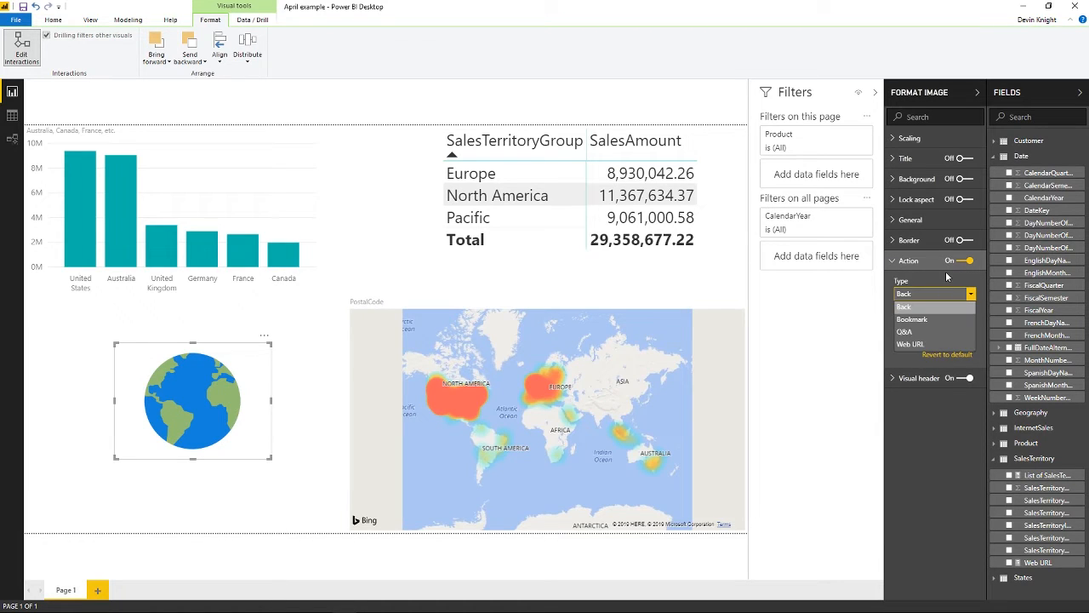
{"action": "left_click", "coordinate": [935, 344]}
{"action": "left_click", "coordinate": [939, 331]}
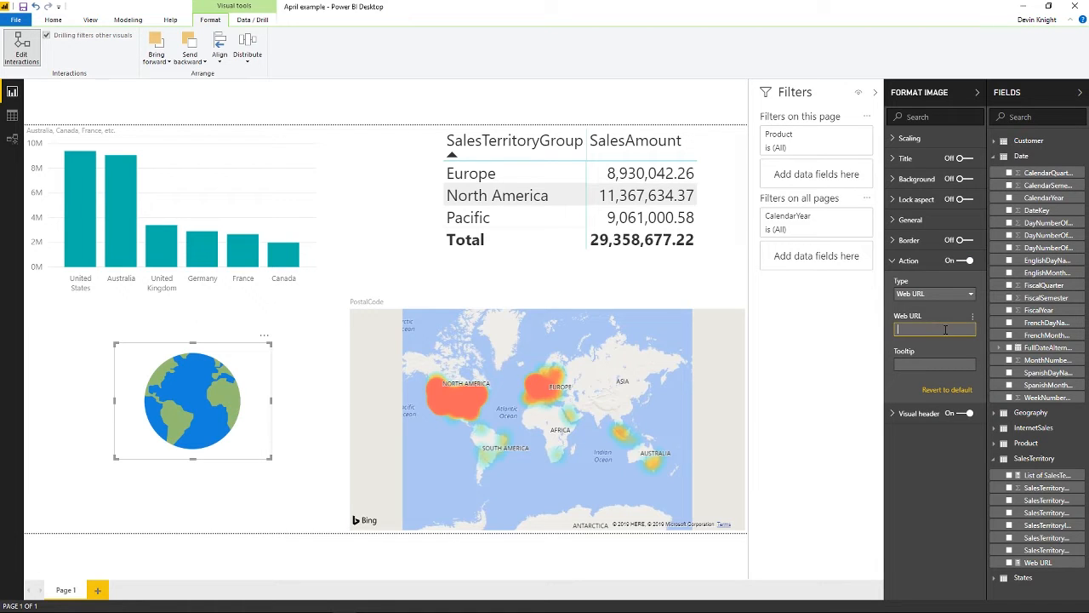
Examine the formula of the Web URL measure in the SalesTerritory table
{"action": "left_click", "coordinate": [973, 317]}
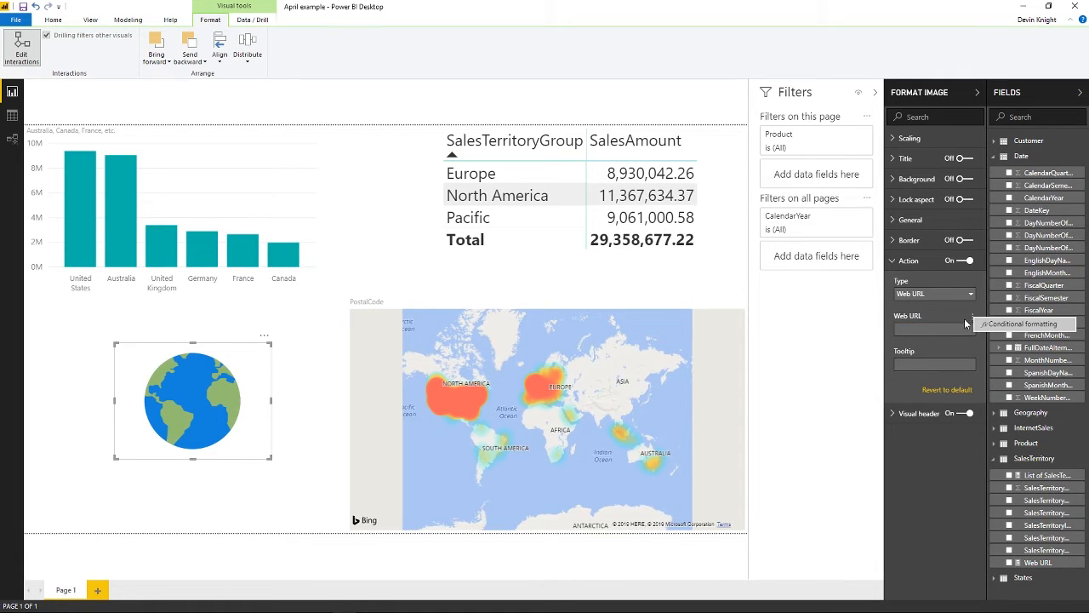
{"action": "left_click", "coordinate": [957, 318]}
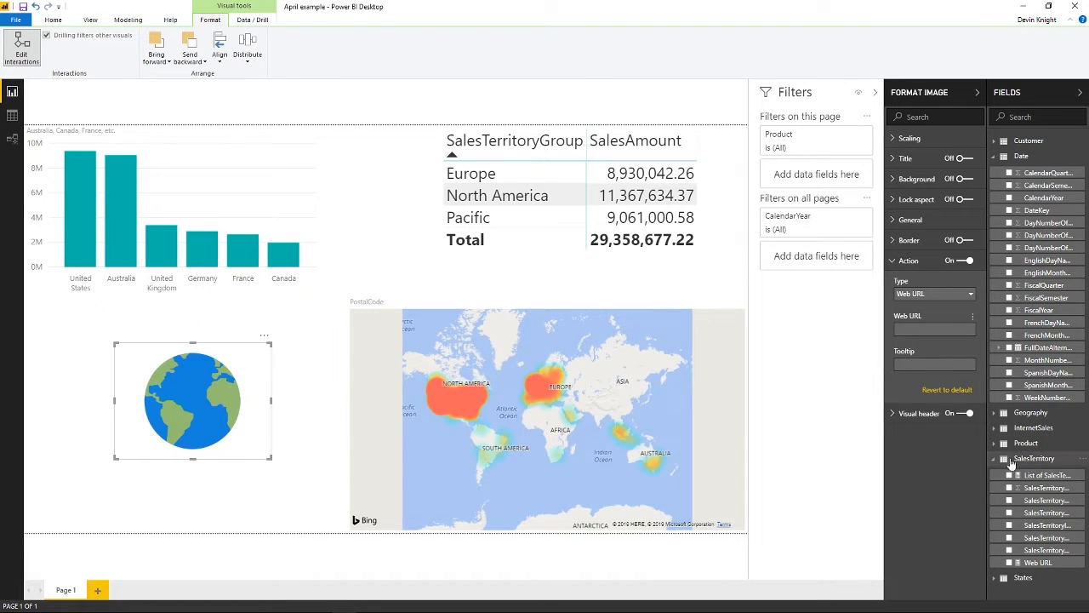
{"action": "left_click", "coordinate": [1034, 562]}
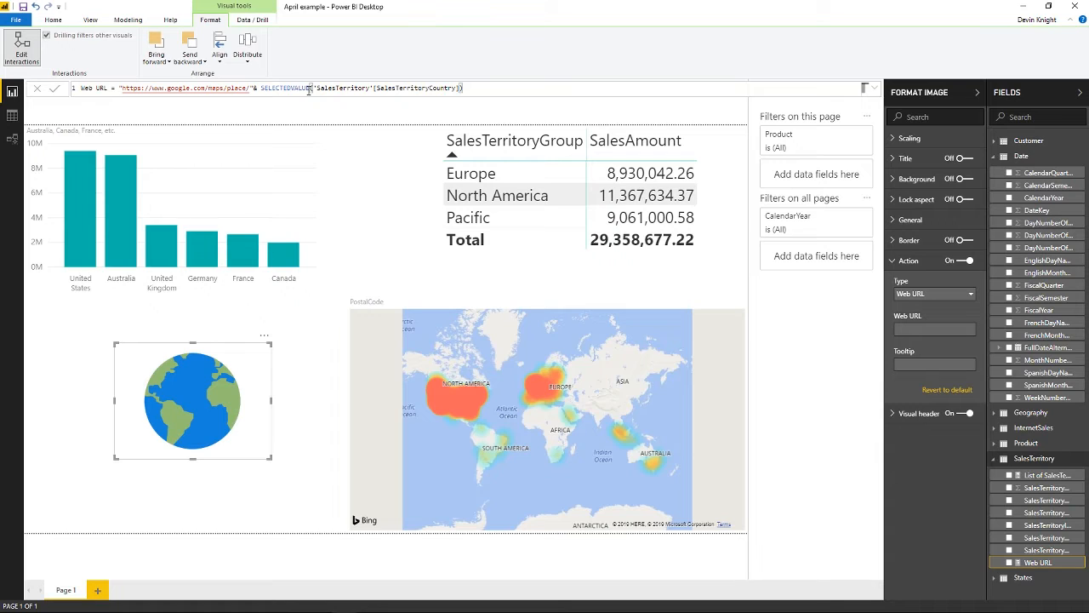
Set the globe image's Web URL by conditional formatting to the field value of the SalesTerritory measure Web URL
{"action": "left_click", "coordinate": [952, 329]}
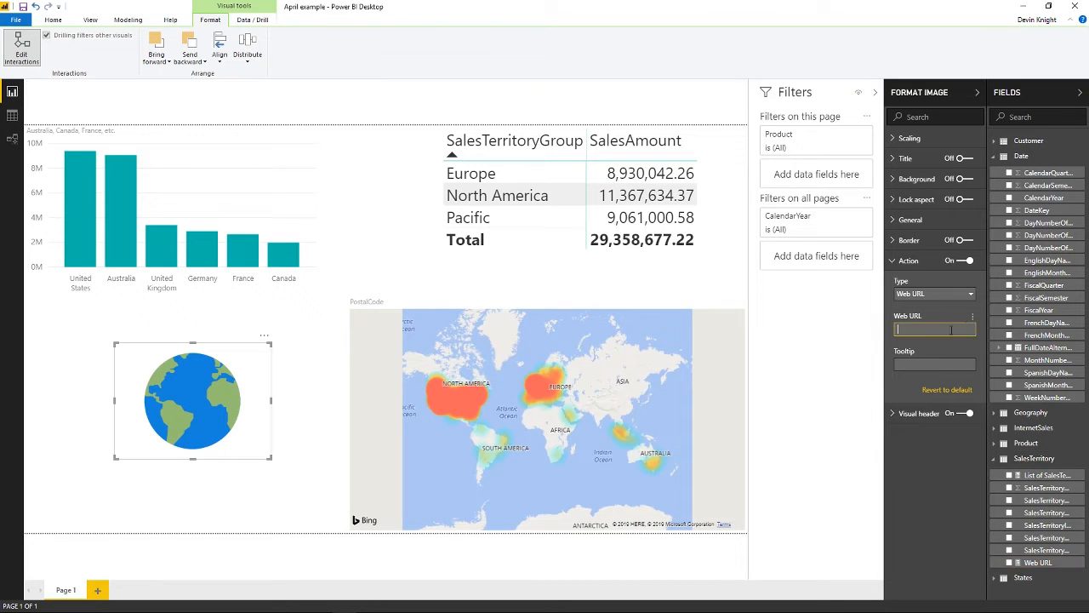
{"action": "left_click", "coordinate": [973, 318]}
{"action": "left_click", "coordinate": [1003, 331]}
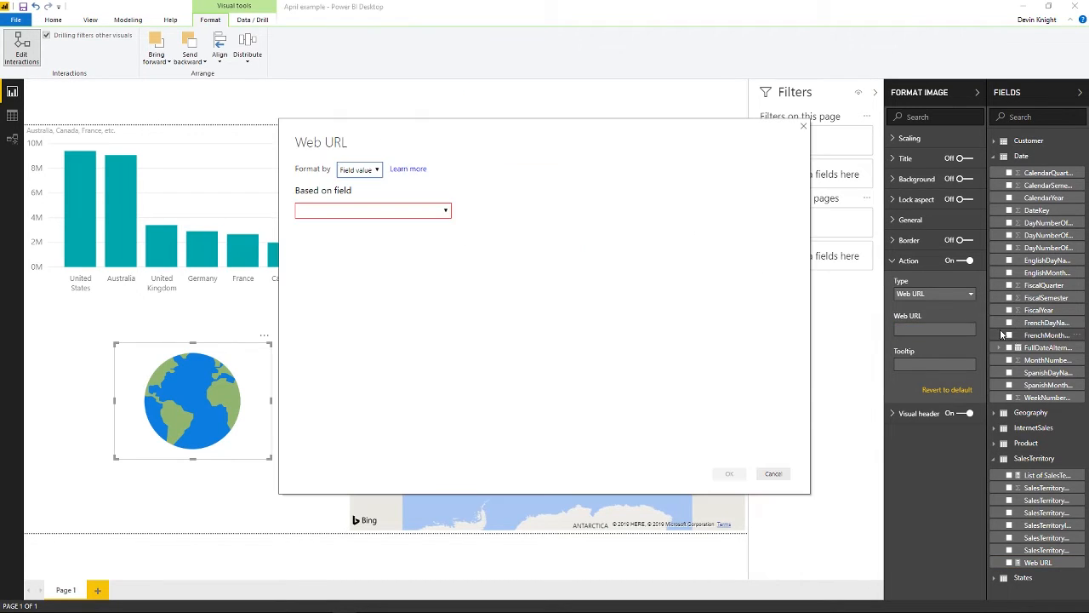
{"action": "left_click", "coordinate": [415, 218]}
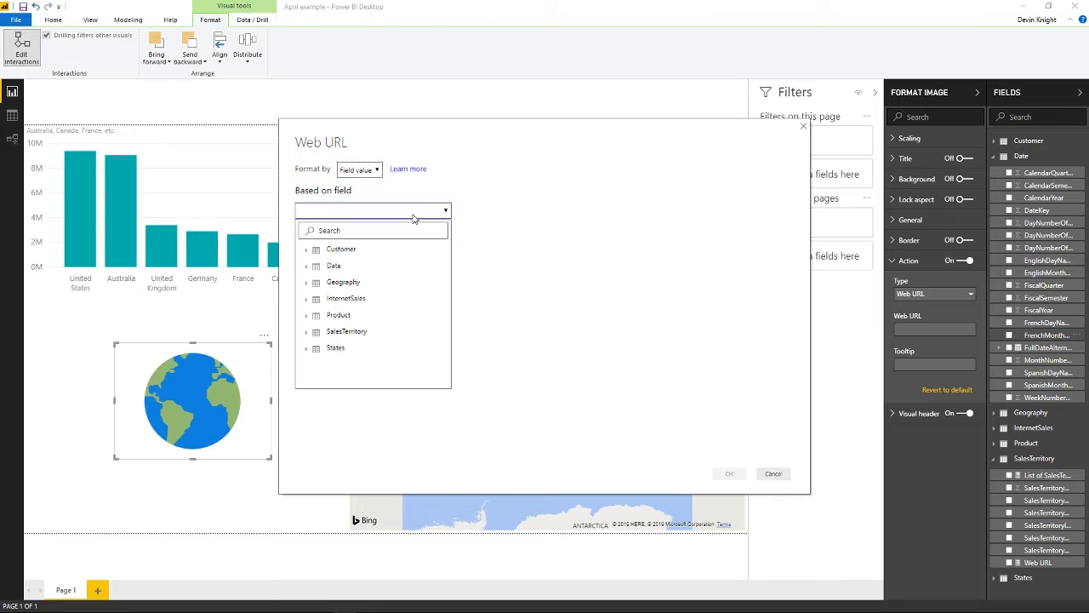
{"action": "left_click", "coordinate": [310, 334]}
{"action": "scroll", "coordinate": [334, 343], "scroll_direction": "down", "scroll_amount": 4}
{"action": "left_click", "coordinate": [348, 360]}
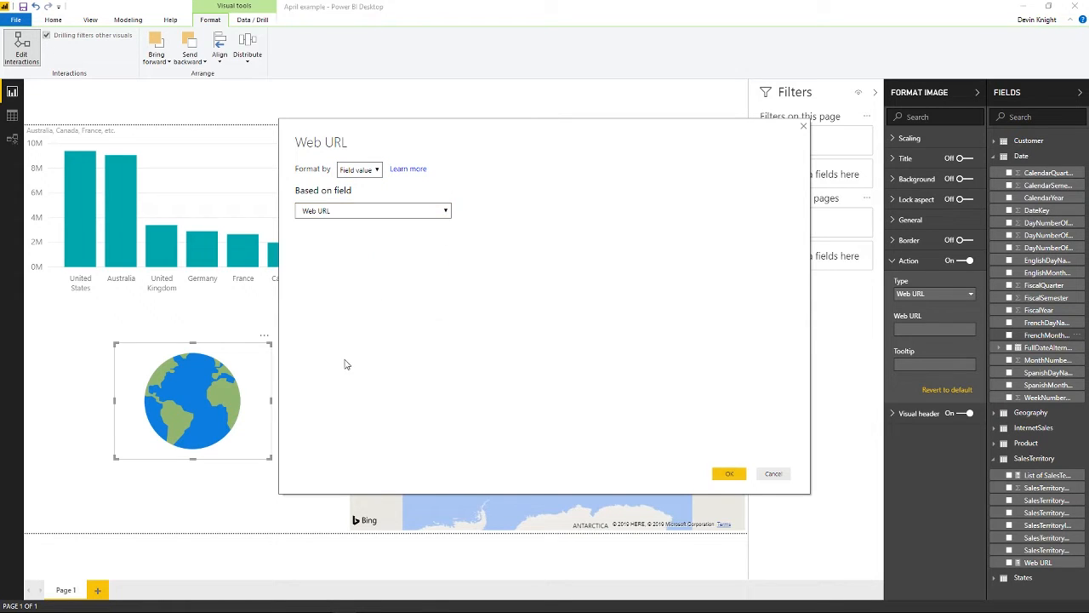
{"action": "left_click", "coordinate": [723, 475]}
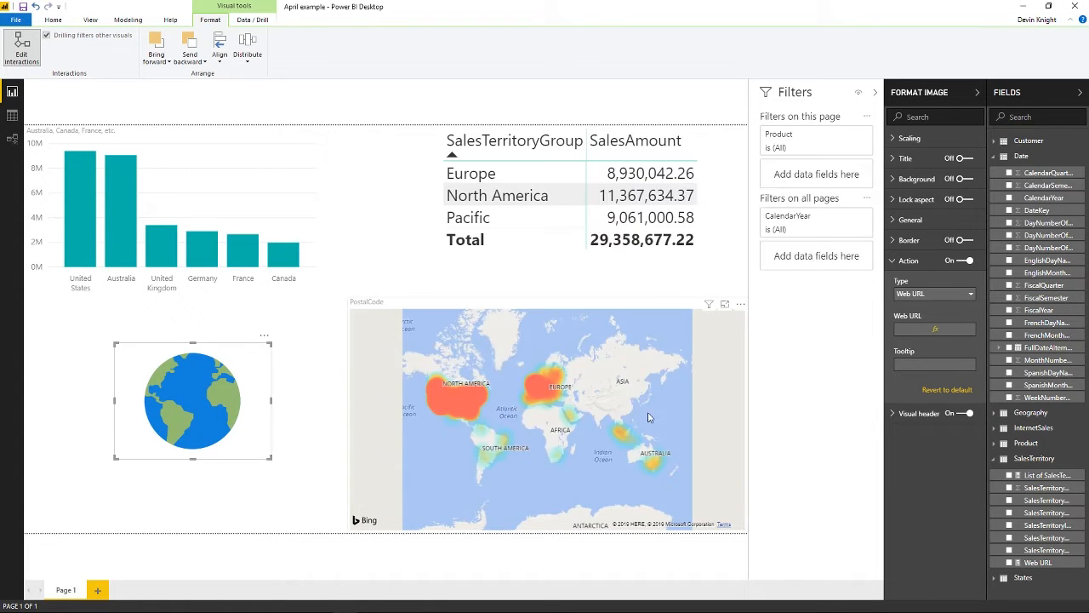
Test the globe image's link with Australia selected in the column chart, and again with United Kingdom selected
{"action": "left_click", "coordinate": [119, 222]}
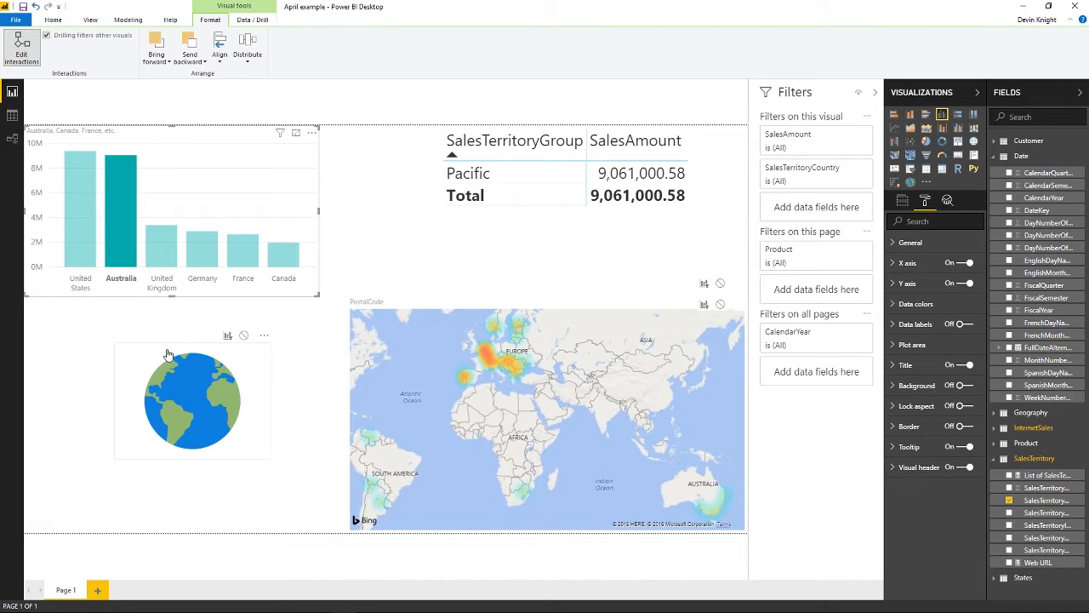
{"action": "left_click", "coordinate": [177, 392], "text": "ctrl"}
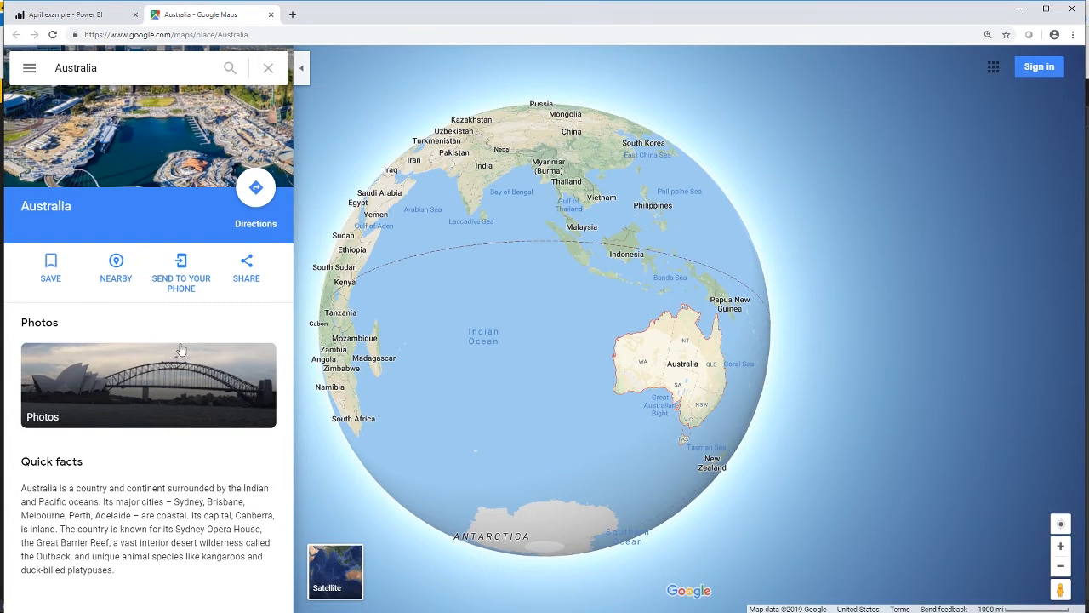
{"action": "key", "text": "alt+Tab"}
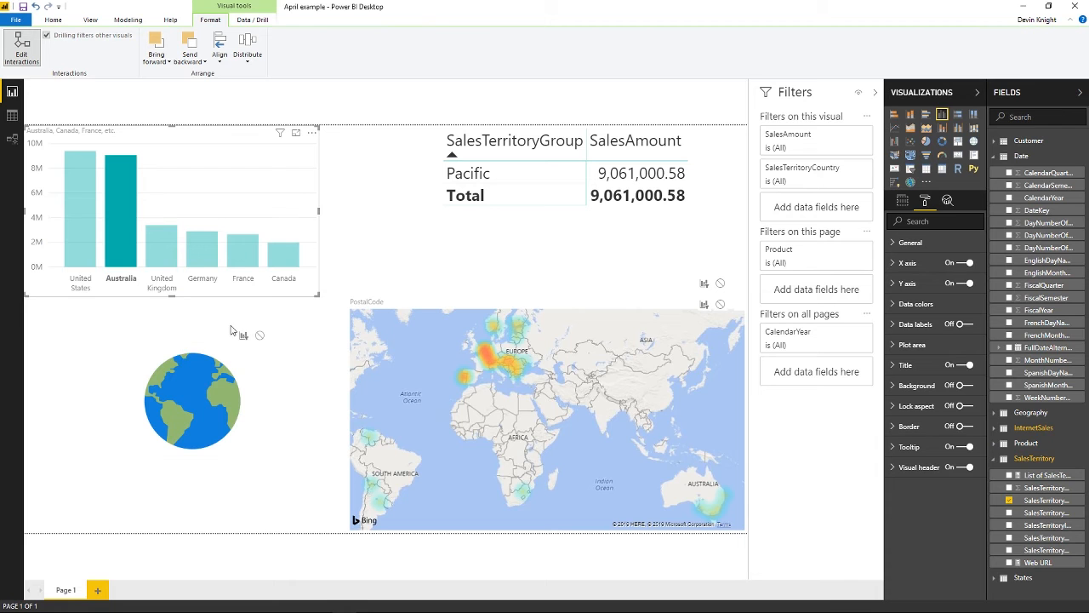
{"action": "left_click", "coordinate": [160, 261]}
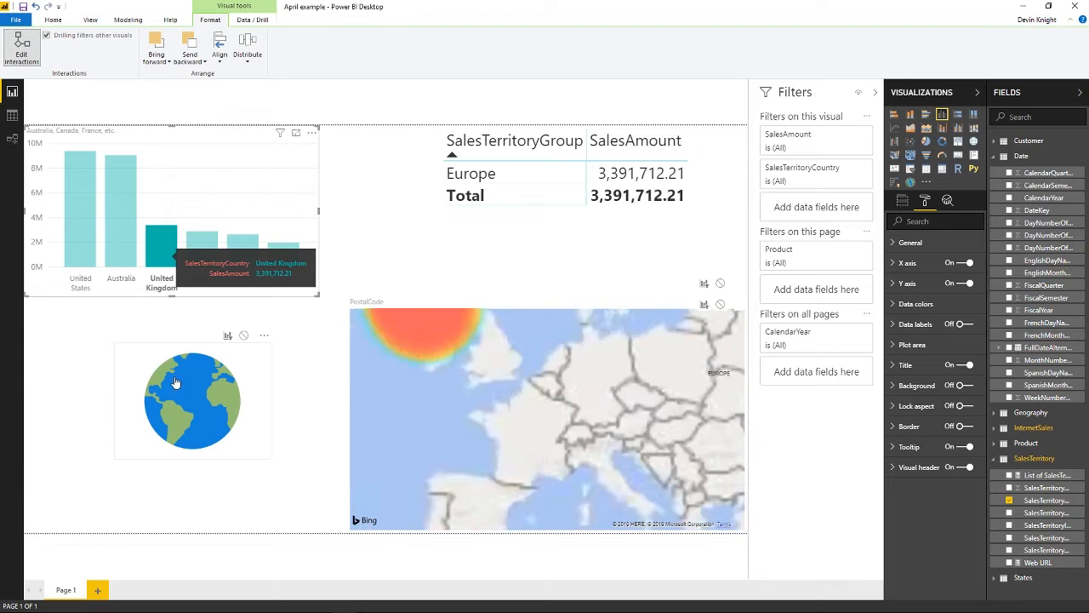
{"action": "left_click", "coordinate": [188, 394]}
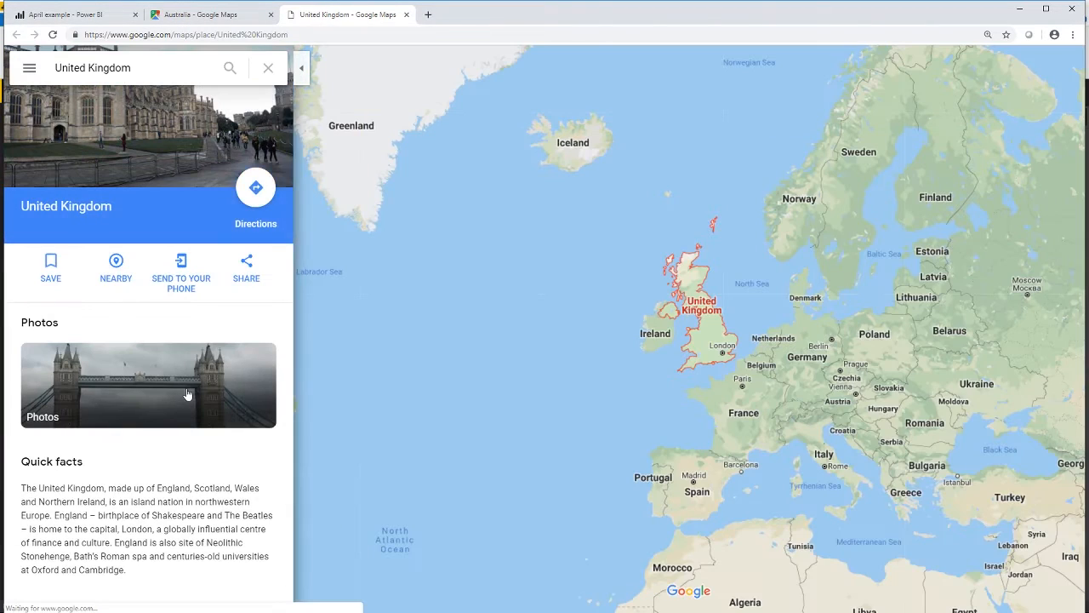